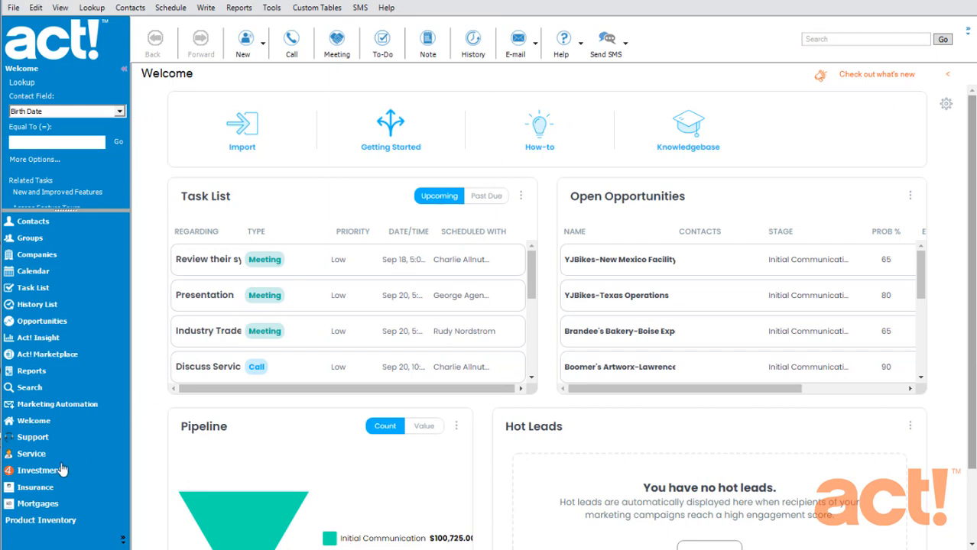
Step: In the Insurance table, create a pie graph with the legend on the left and Plan Type as the category field
{"action": "left_click", "coordinate": [43, 490]}
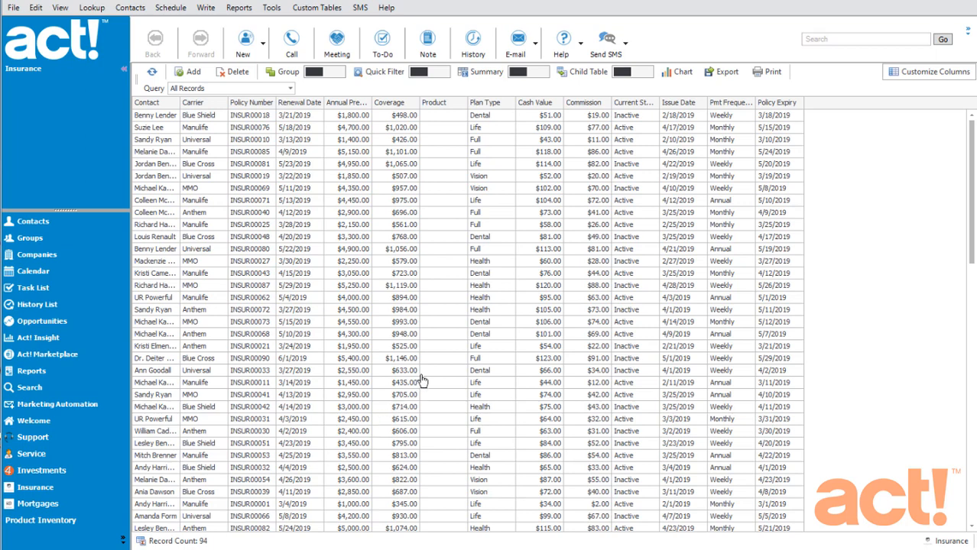
{"action": "left_click", "coordinate": [683, 74]}
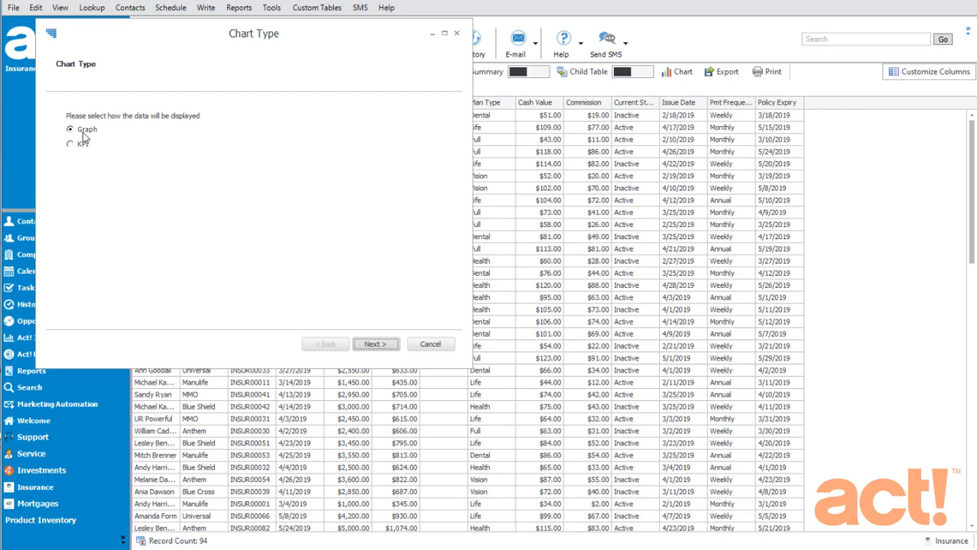
{"action": "left_click", "coordinate": [374, 346]}
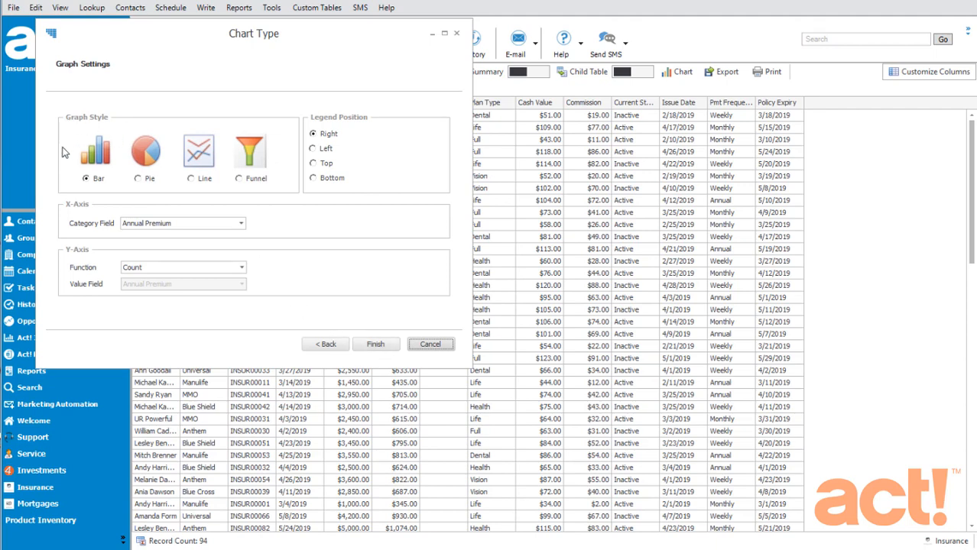
{"action": "left_click", "coordinate": [139, 180]}
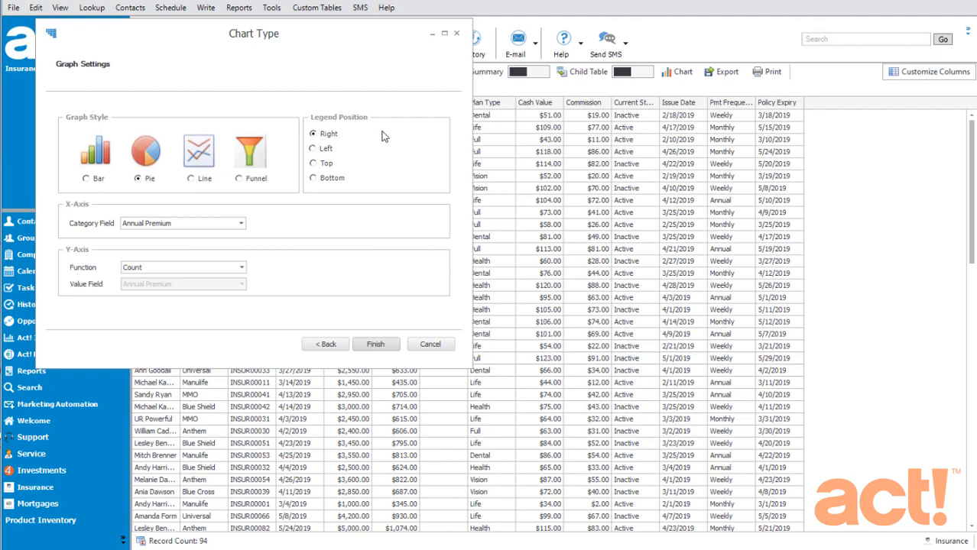
{"action": "left_click", "coordinate": [311, 150]}
{"action": "left_click", "coordinate": [147, 226]}
{"action": "scroll", "coordinate": [185, 256], "scroll_direction": "down", "scroll_amount": 3}
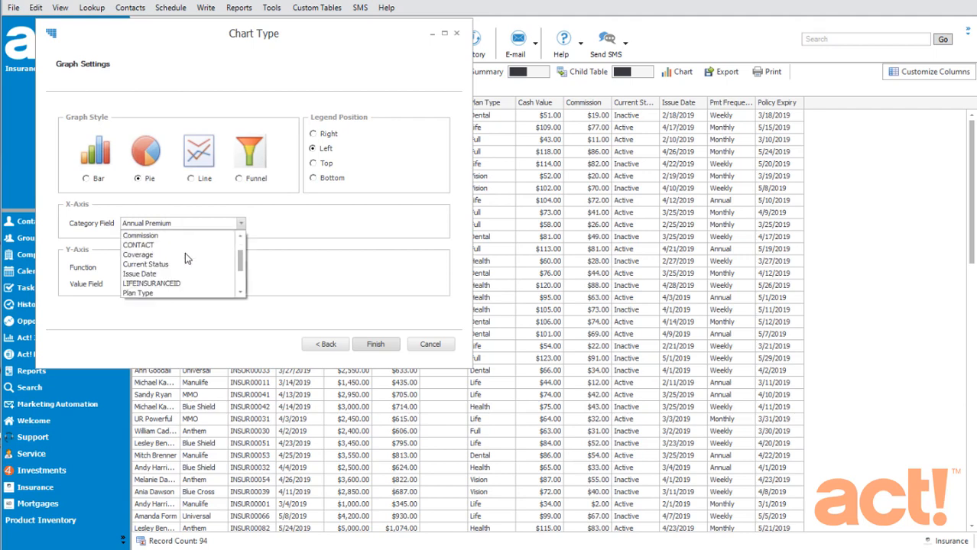
{"action": "scroll", "coordinate": [185, 256], "scroll_direction": "down", "scroll_amount": 1}
{"action": "left_click", "coordinate": [160, 268]}
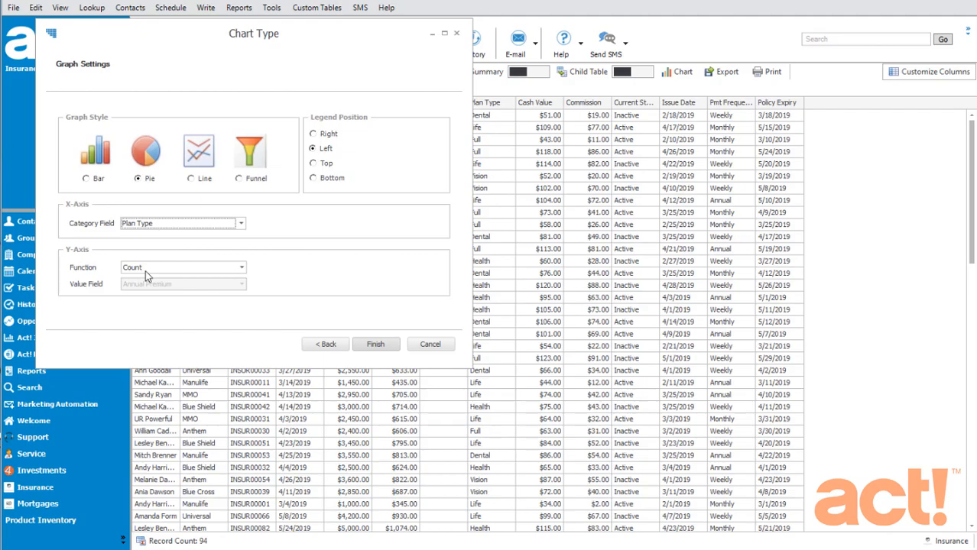
{"action": "left_click", "coordinate": [390, 345]}
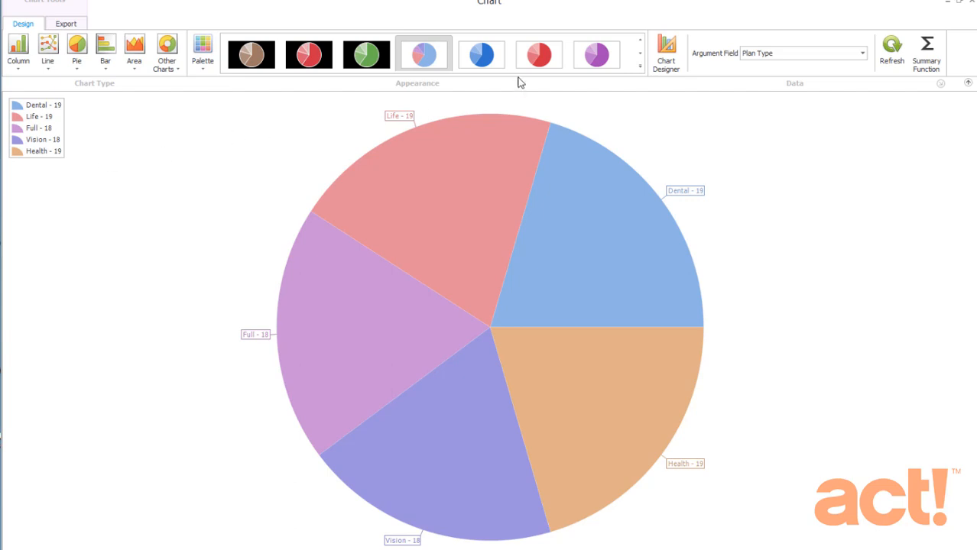
Step: Set the chart's argument field to Carrier and refresh the pie chart
{"action": "left_click", "coordinate": [756, 55]}
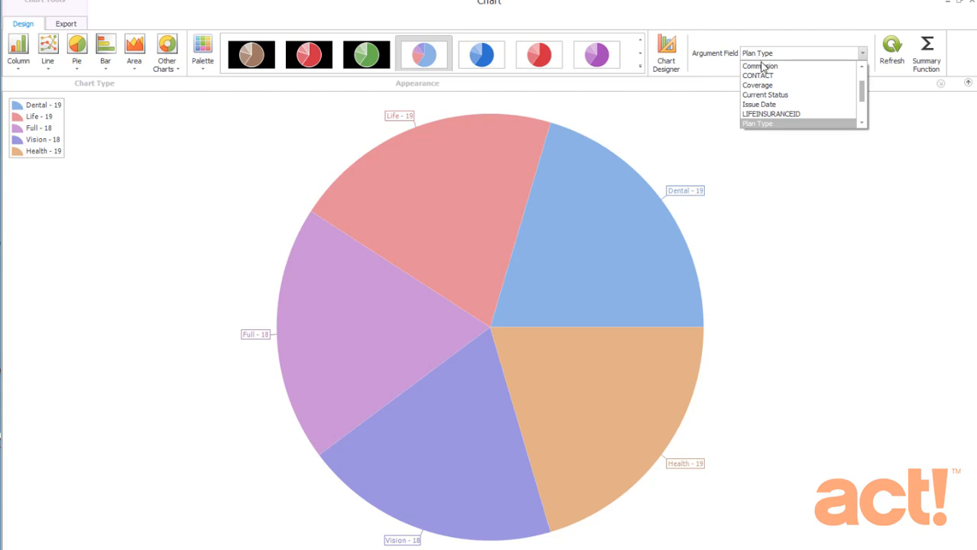
{"action": "left_click_drag", "start_coordinate": [863, 95], "coordinate": [864, 81]}
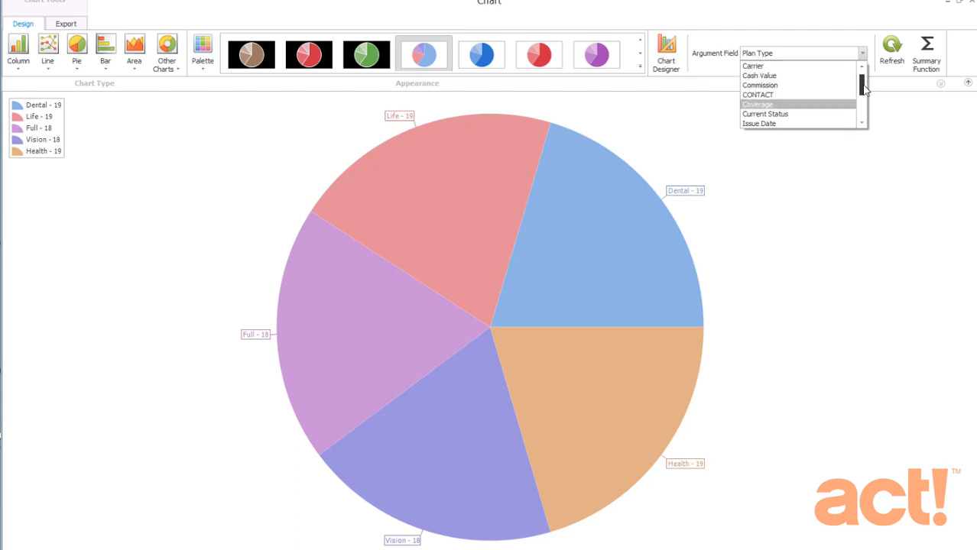
{"action": "left_click", "coordinate": [774, 67]}
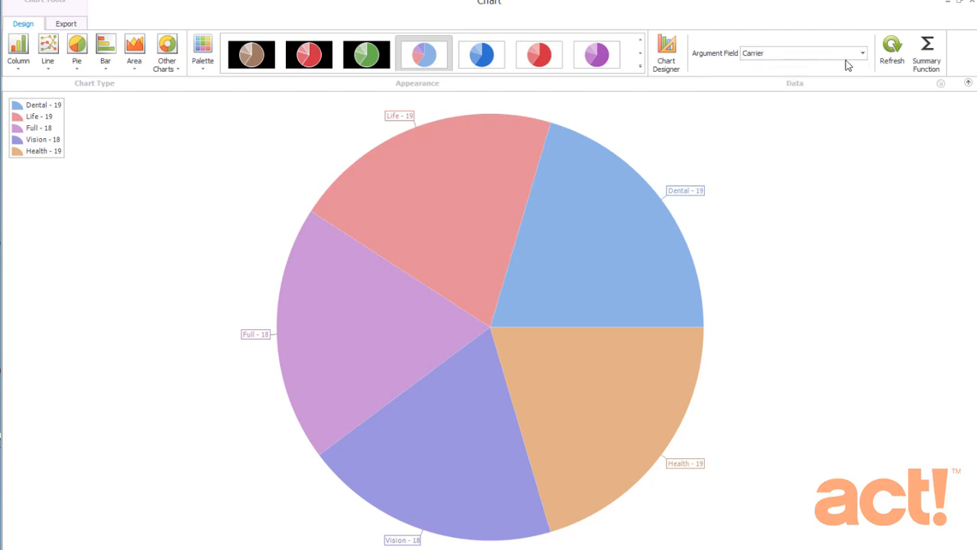
{"action": "left_click", "coordinate": [891, 52]}
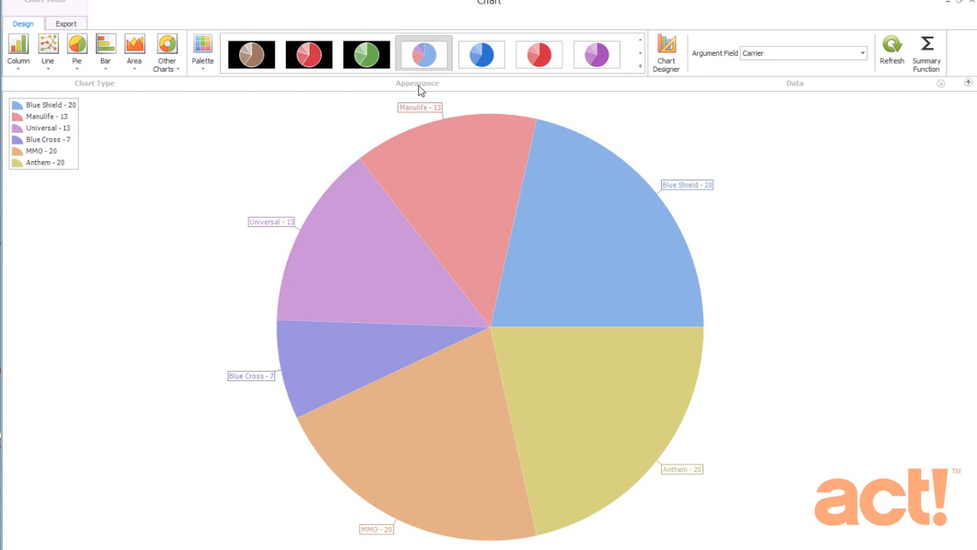
Step: Apply the Foundry palette and a red-shaded appearance with a black background to the pie chart
{"action": "left_click", "coordinate": [202, 62]}
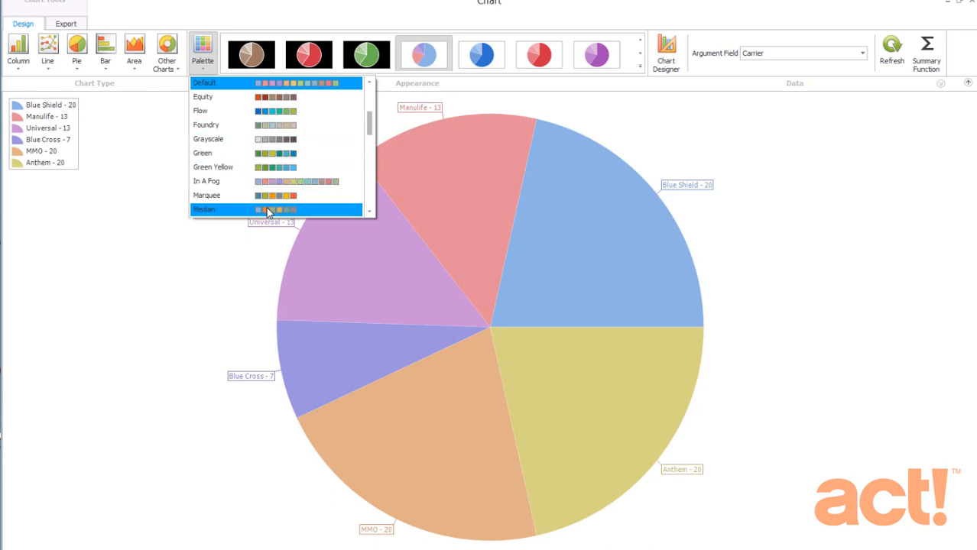
{"action": "left_click", "coordinate": [277, 126]}
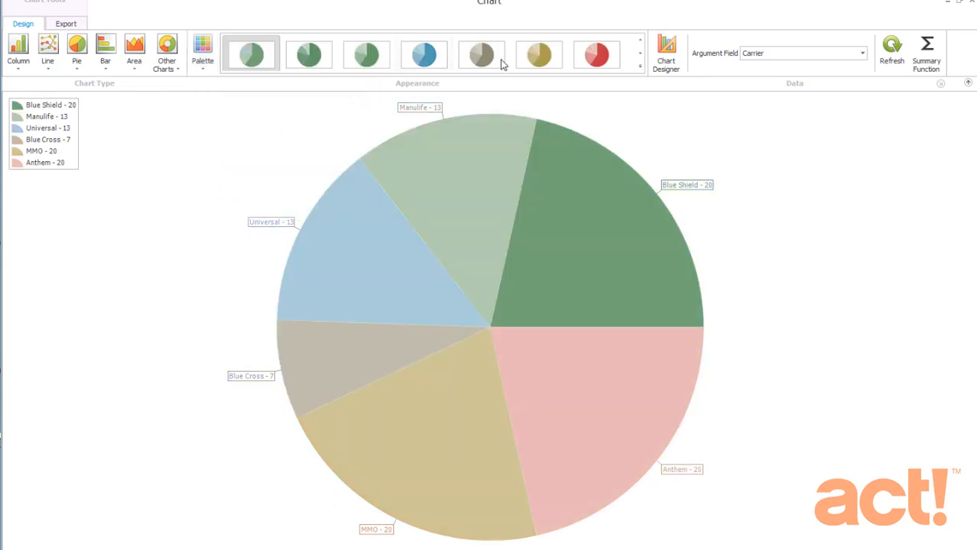
{"action": "left_click", "coordinate": [640, 68]}
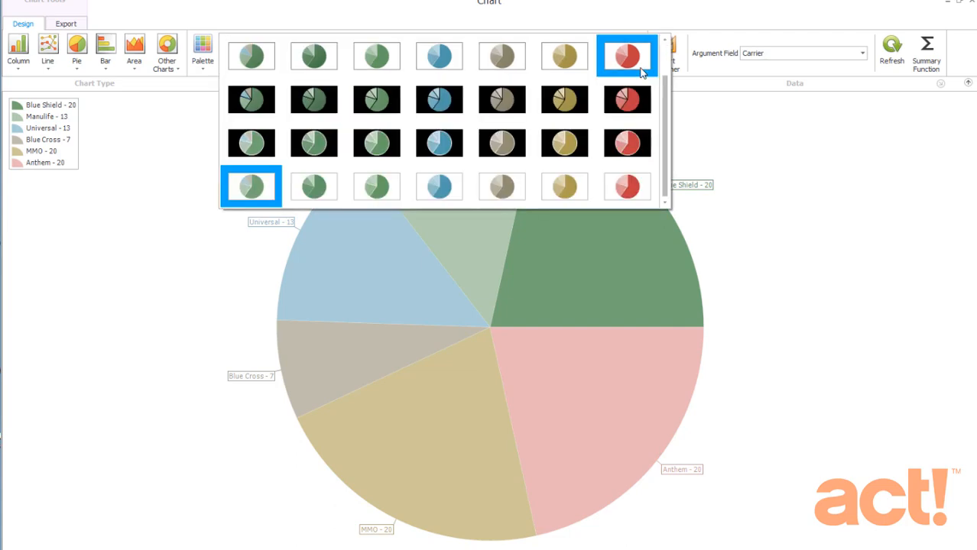
{"action": "left_click_drag", "start_coordinate": [664, 113], "coordinate": [667, 135]}
{"action": "left_click", "coordinate": [632, 96]}
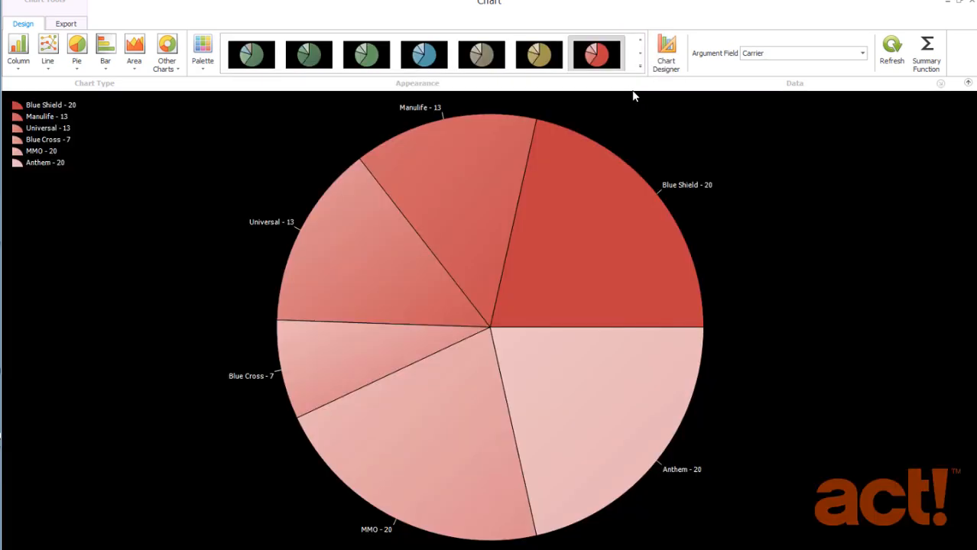
Step: Try the green-shaded appearance on black and restyle the pie chart in red shades on a white background
{"action": "left_click", "coordinate": [364, 55]}
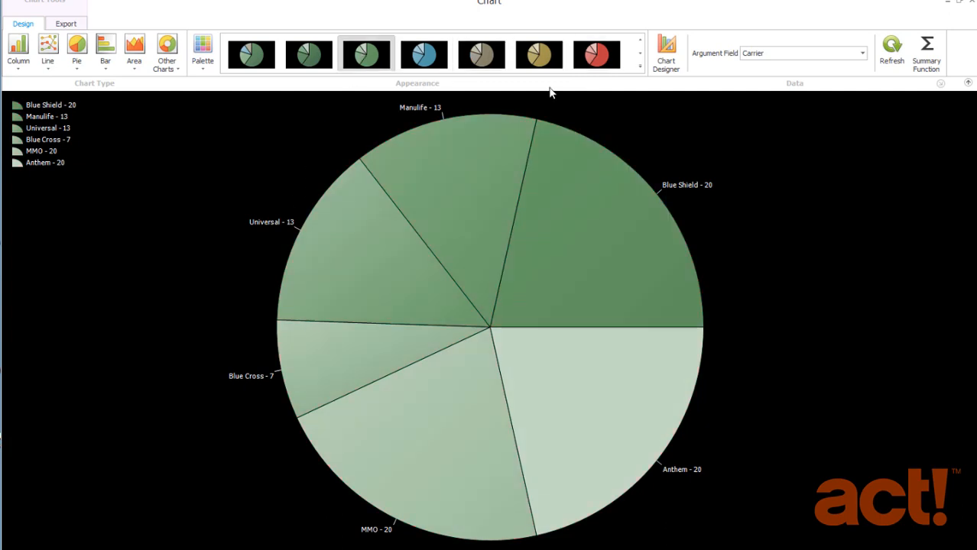
{"action": "left_click", "coordinate": [641, 52]}
{"action": "left_click", "coordinate": [604, 60]}
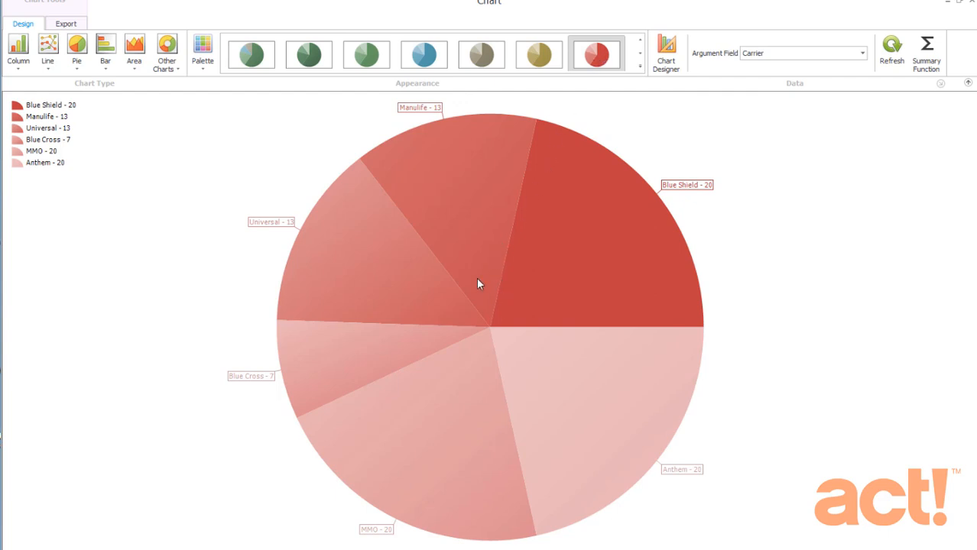
Step: Review the chart's options and properties in the Chart Designer and close it
{"action": "left_click", "coordinate": [670, 51]}
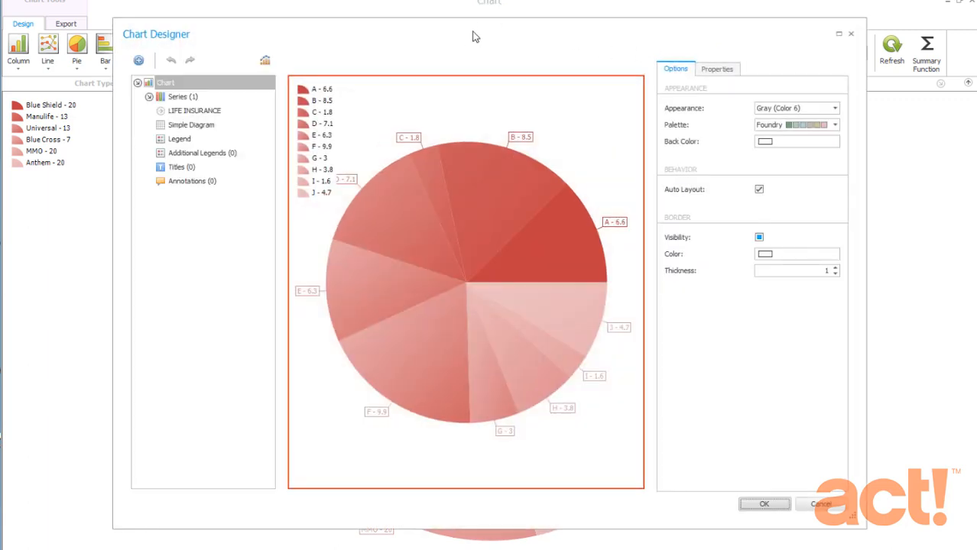
{"action": "left_click", "coordinate": [322, 125]}
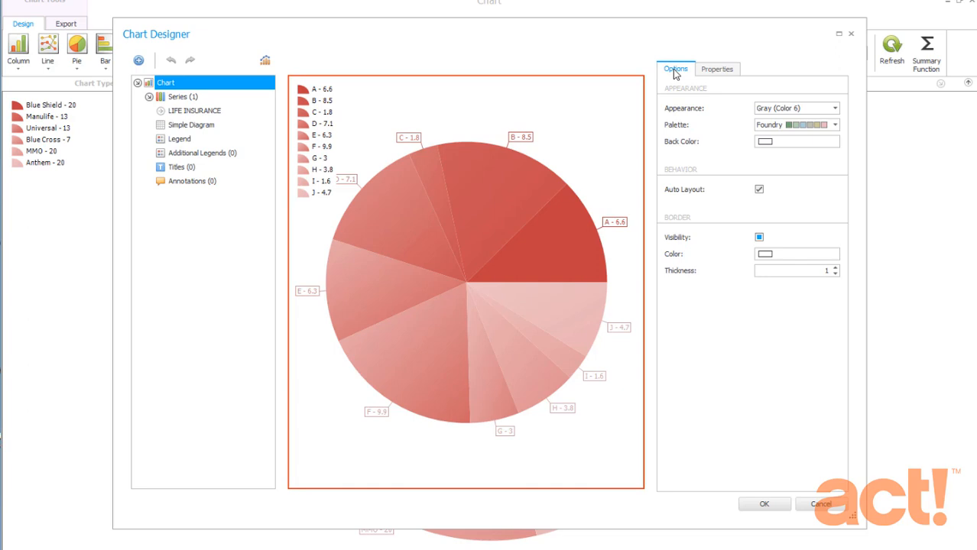
{"action": "left_click", "coordinate": [711, 70]}
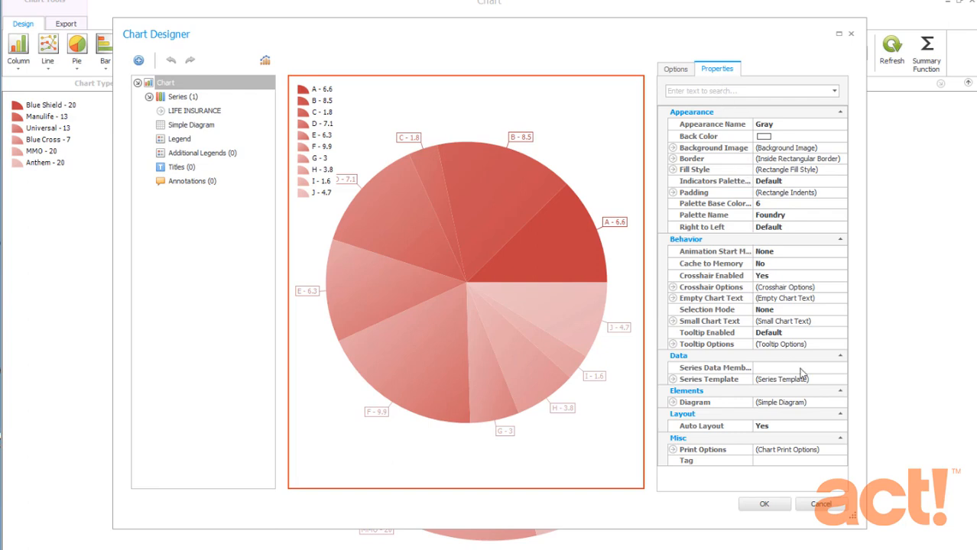
{"action": "left_click", "coordinate": [764, 504]}
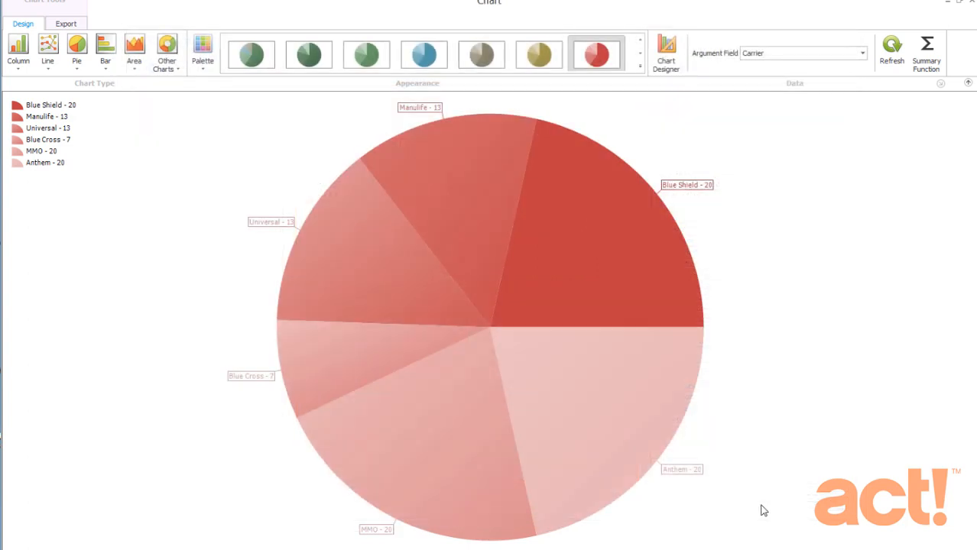
Step: View the chart's print, export and template options and close the chart window
{"action": "left_click", "coordinate": [66, 24]}
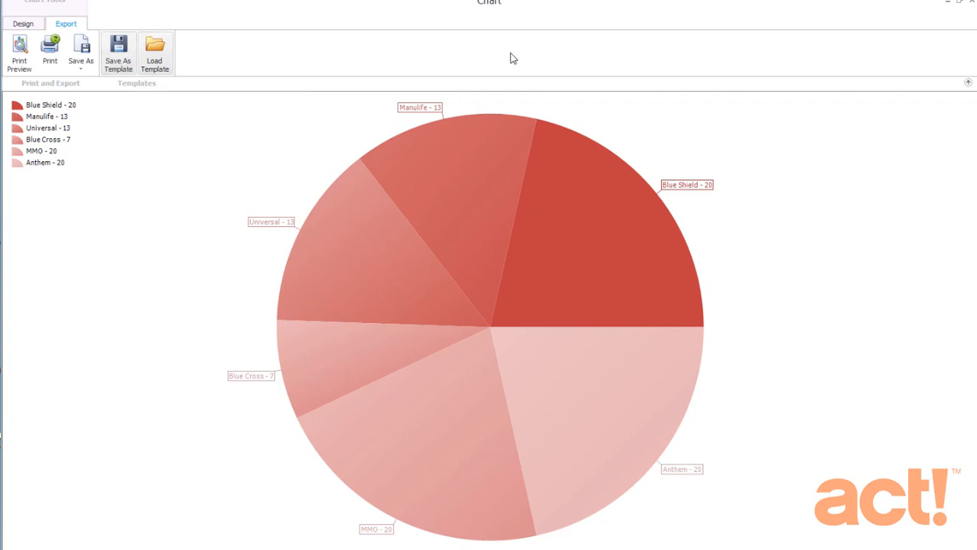
{"action": "left_click", "coordinate": [972, 5]}
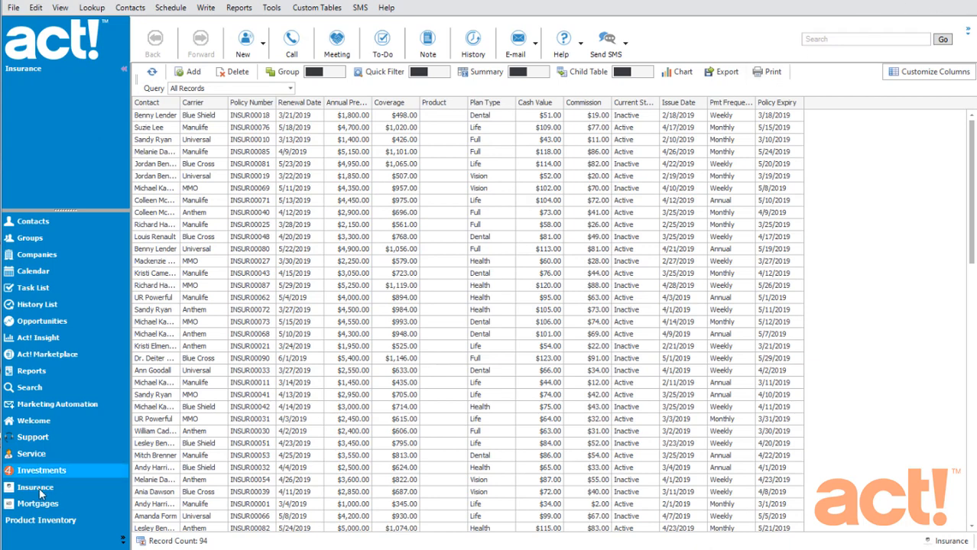
Step: Start a new KPI report for the Mortgages table
{"action": "left_click", "coordinate": [30, 506]}
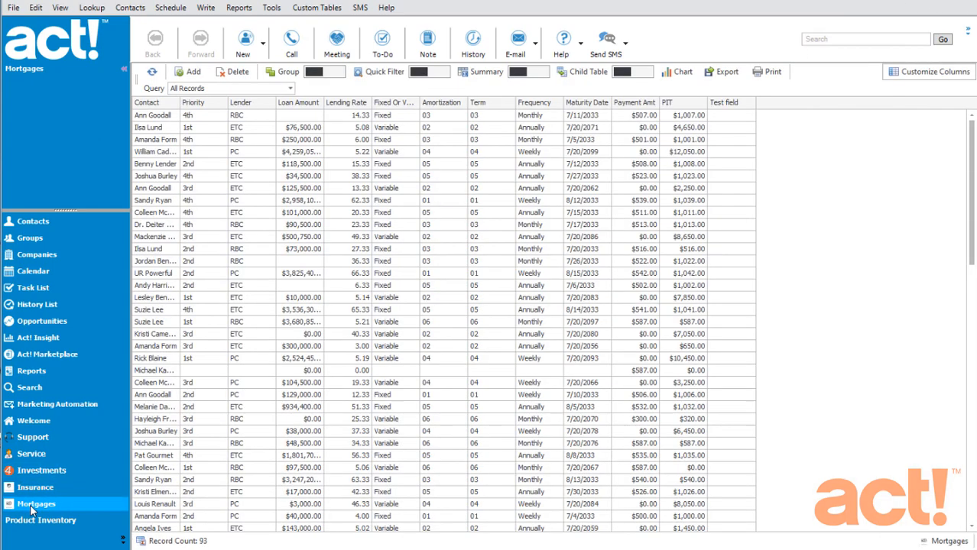
{"action": "left_click", "coordinate": [681, 72]}
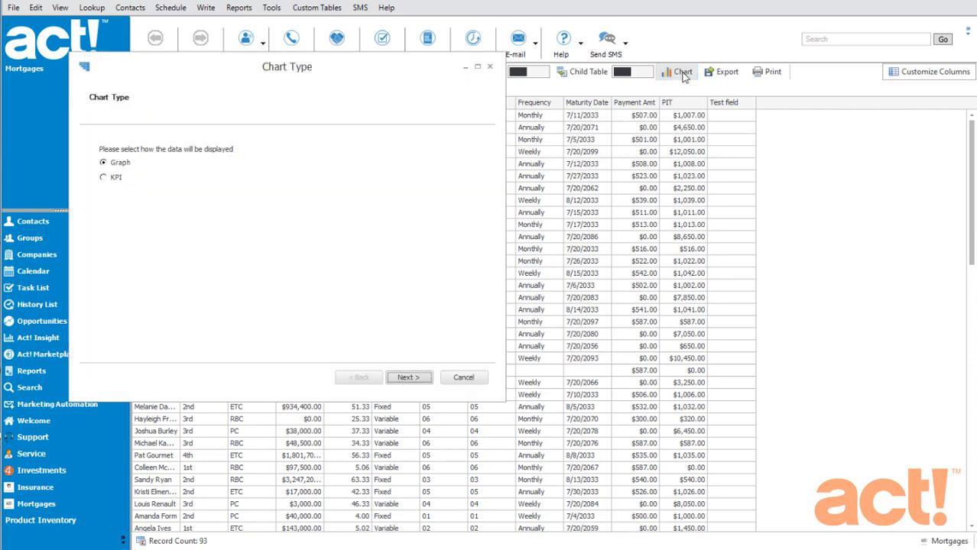
{"action": "left_click", "coordinate": [104, 178]}
{"action": "left_click", "coordinate": [407, 377]}
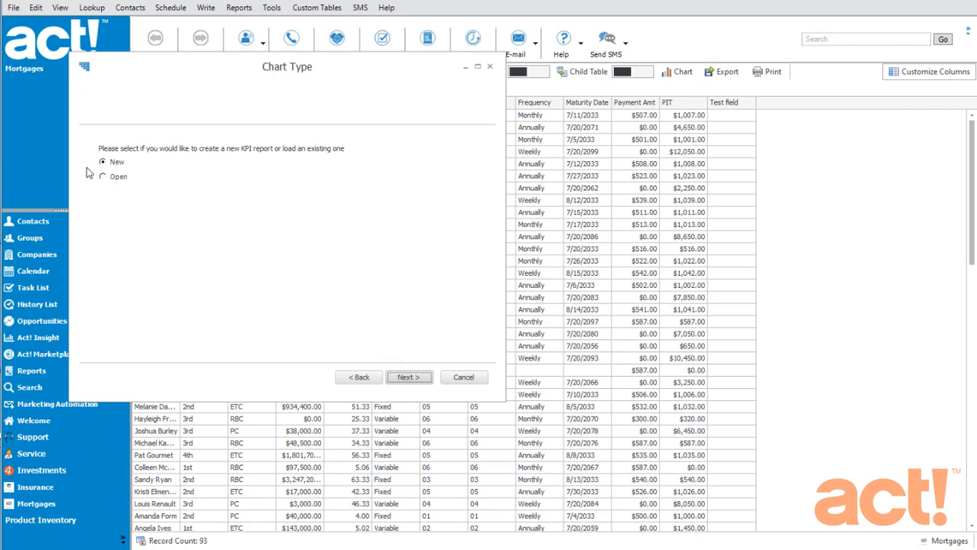
{"action": "left_click", "coordinate": [409, 377]}
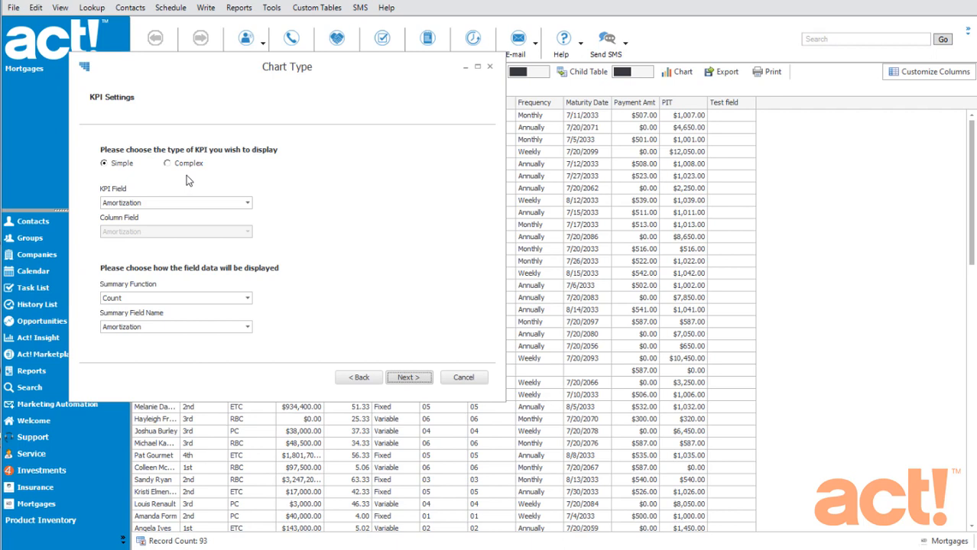
Step: Generate a simple KPI report by Lender showing the Average of Payment Amt, and finish it
{"action": "left_click", "coordinate": [137, 205]}
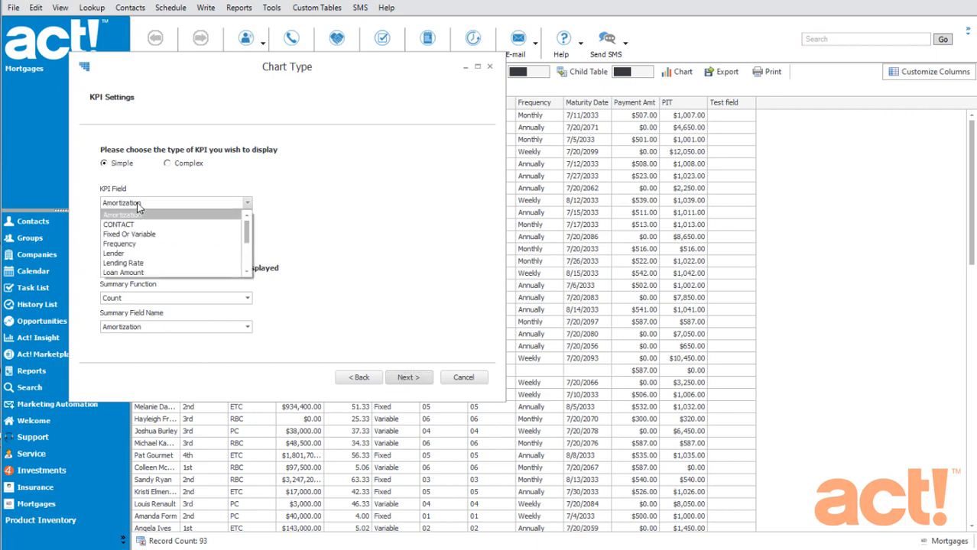
{"action": "left_click", "coordinate": [137, 252]}
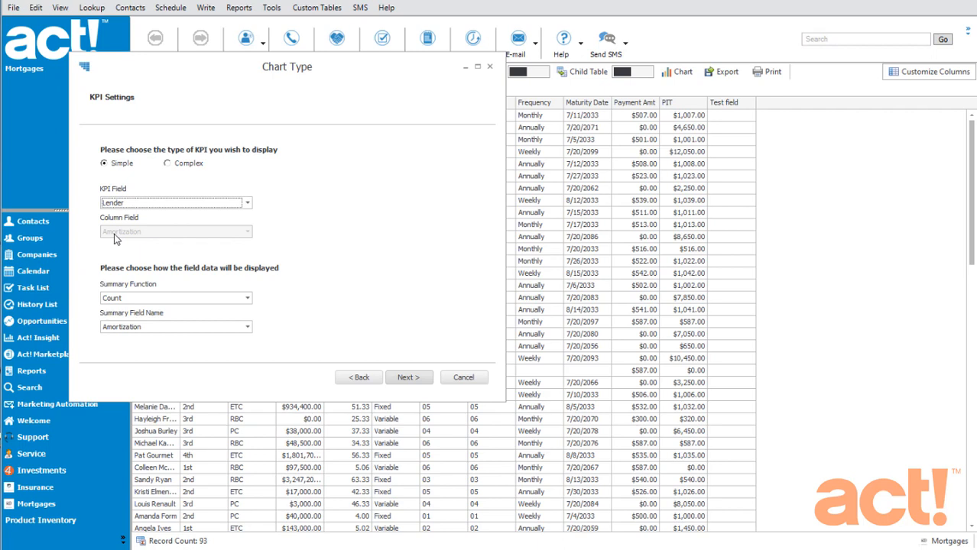
{"action": "left_click", "coordinate": [132, 298]}
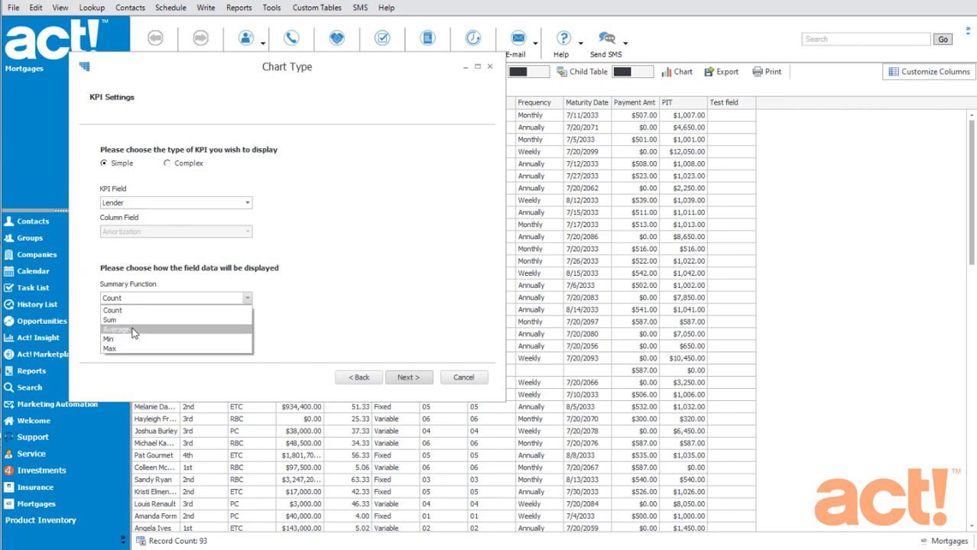
{"action": "left_click", "coordinate": [134, 330]}
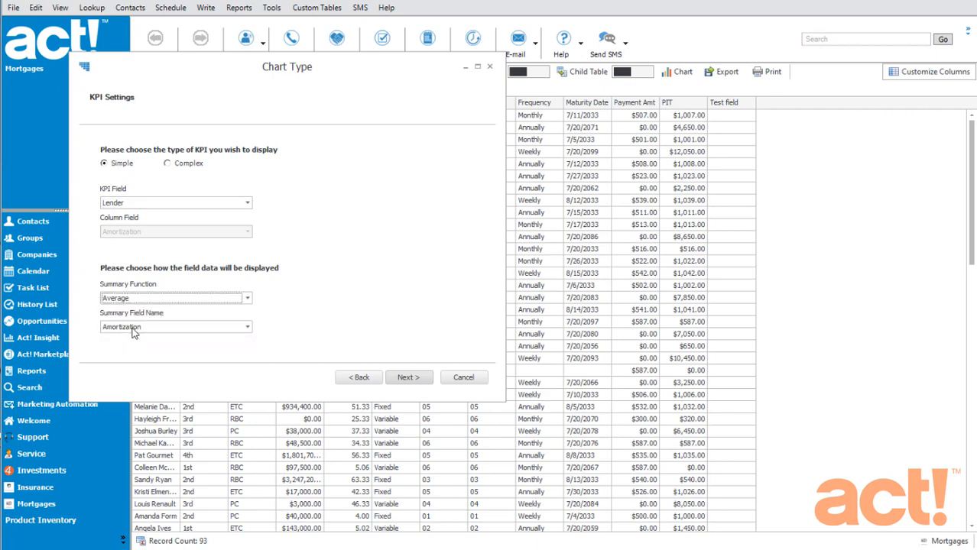
{"action": "left_click", "coordinate": [243, 328]}
{"action": "scroll", "coordinate": [221, 367], "scroll_direction": "down", "scroll_amount": 4}
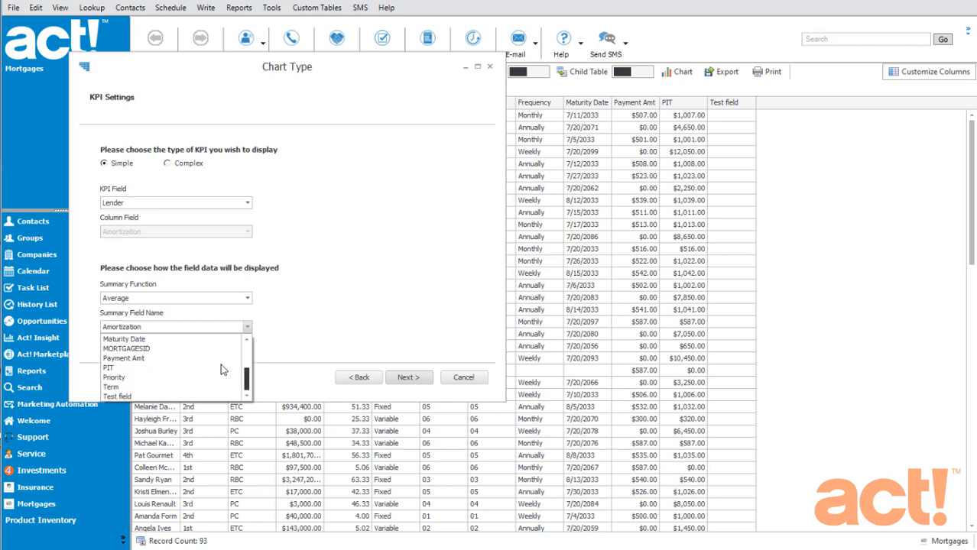
{"action": "left_click", "coordinate": [156, 358]}
{"action": "left_click", "coordinate": [407, 379]}
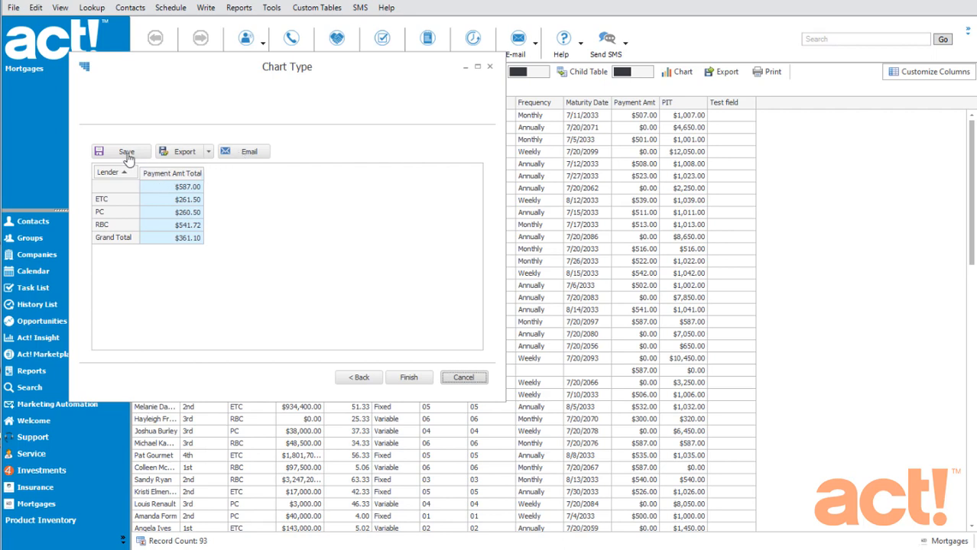
{"action": "left_click", "coordinate": [410, 376]}
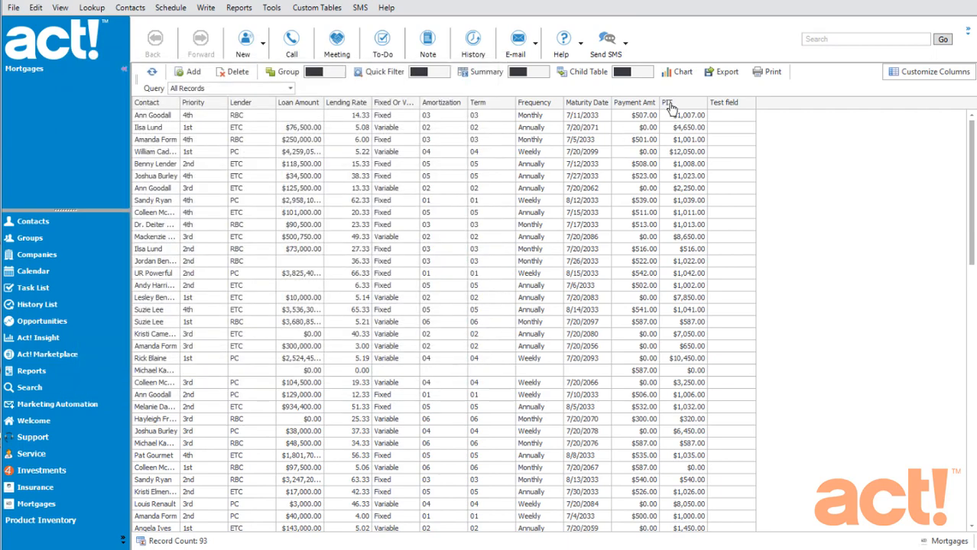
Step: Start another new KPI report from the Mortgages table and proceed to its KPI settings
{"action": "left_click", "coordinate": [682, 74]}
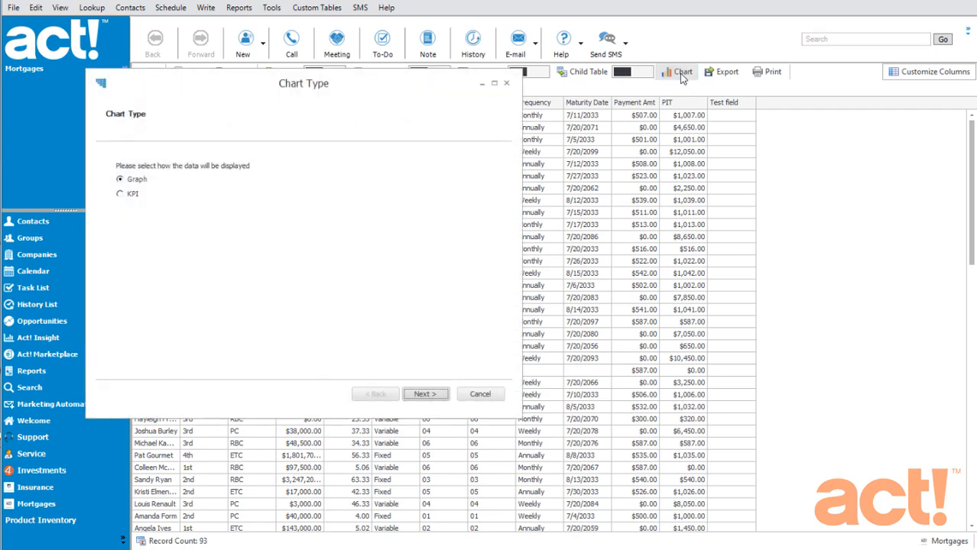
{"action": "left_click", "coordinate": [120, 196]}
{"action": "left_click", "coordinate": [425, 396]}
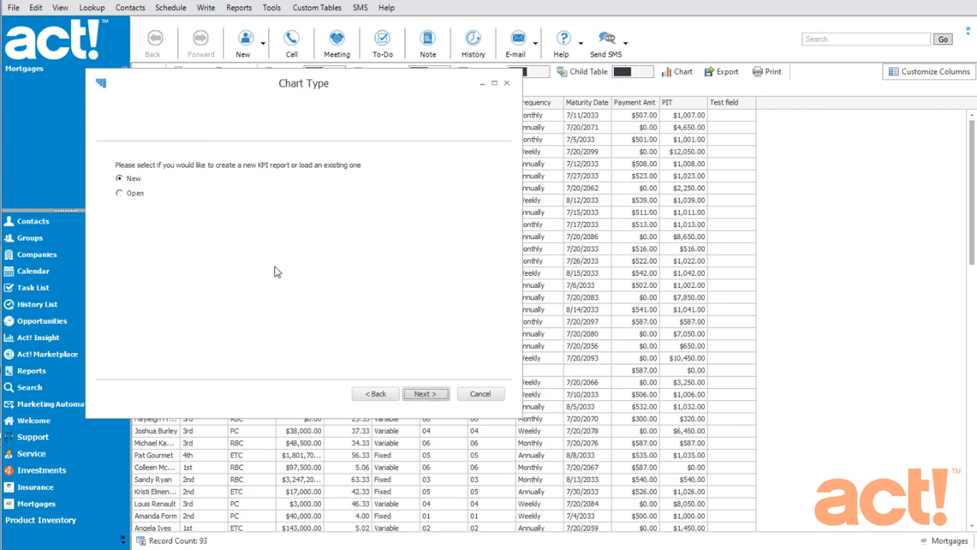
{"action": "left_click", "coordinate": [427, 395]}
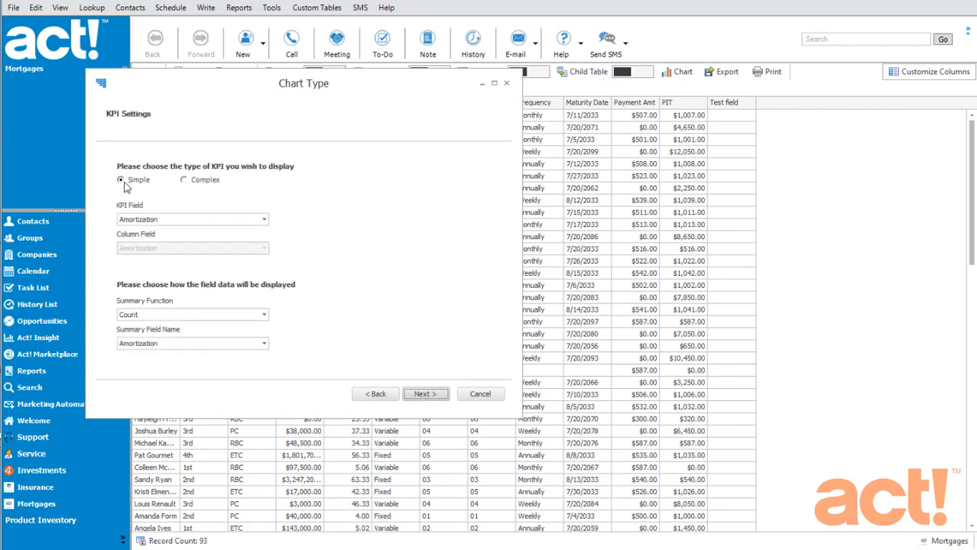
Step: Make the KPI report Complex, with Lender as the KPI field and Frequency as the column field
{"action": "left_click", "coordinate": [184, 181]}
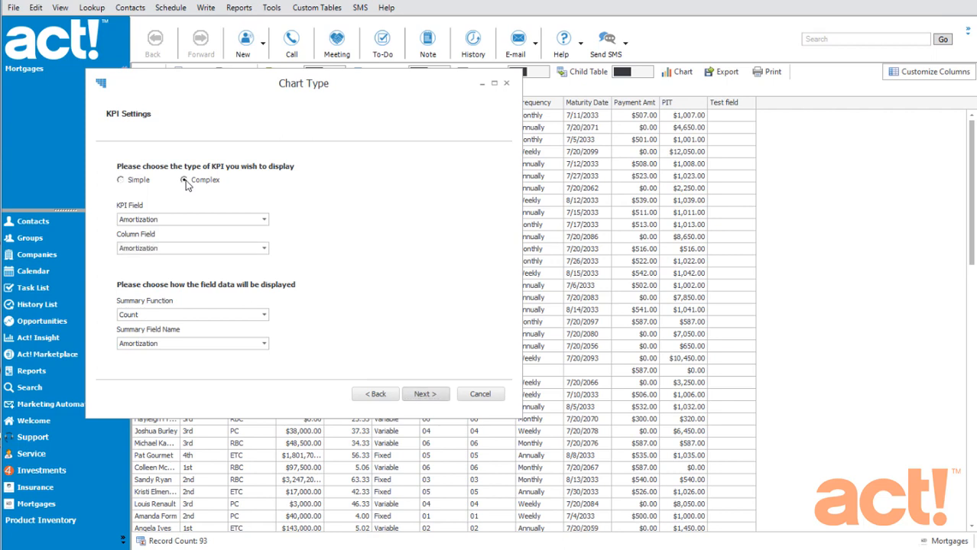
{"action": "left_click", "coordinate": [158, 221]}
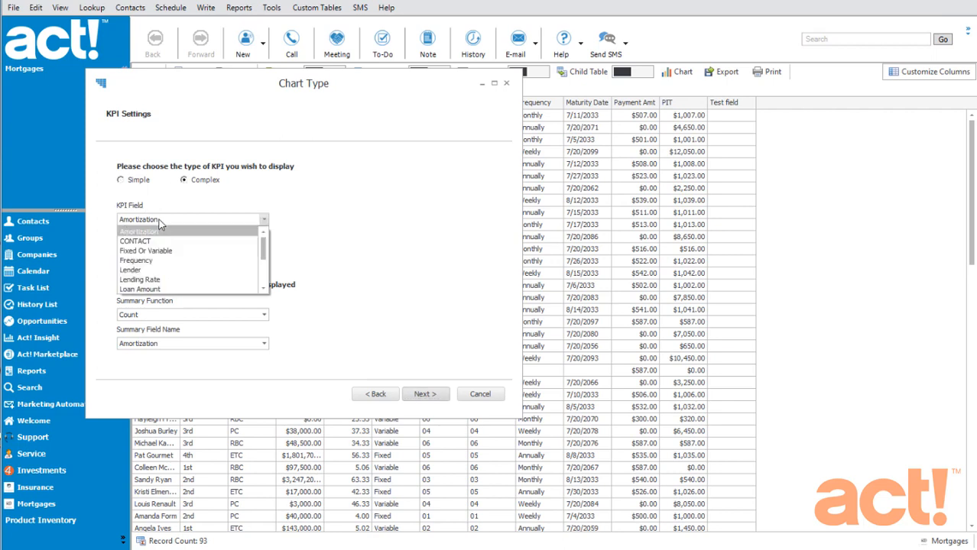
{"action": "left_click", "coordinate": [165, 269]}
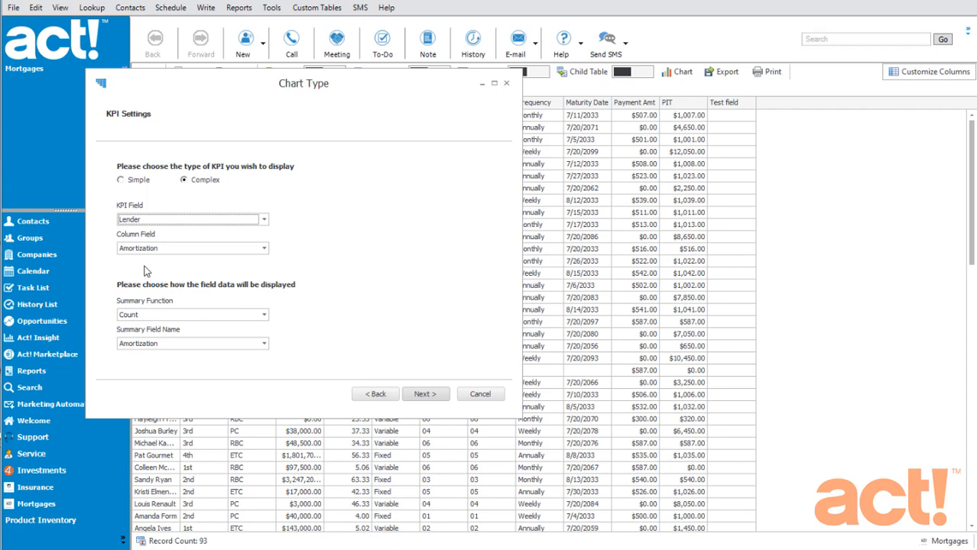
{"action": "left_click", "coordinate": [179, 252]}
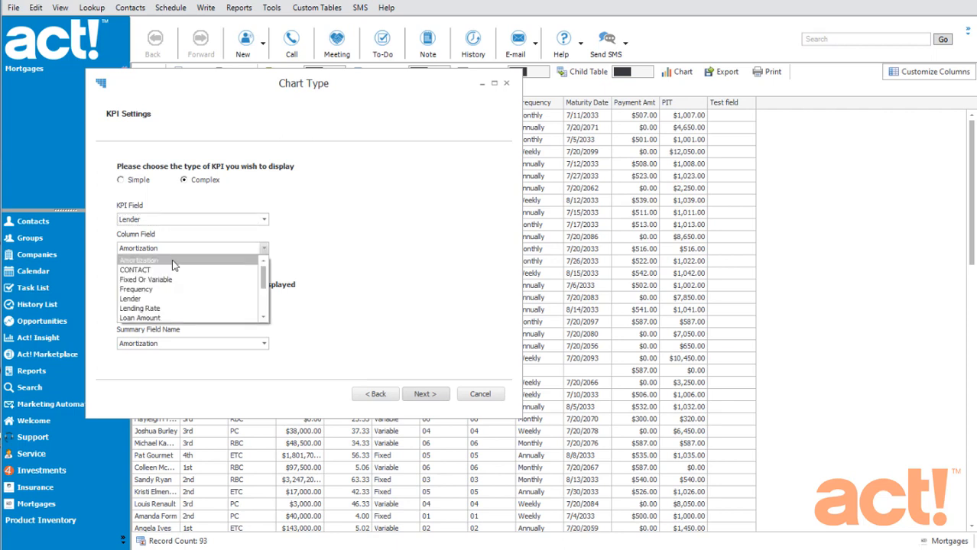
{"action": "left_click", "coordinate": [158, 287]}
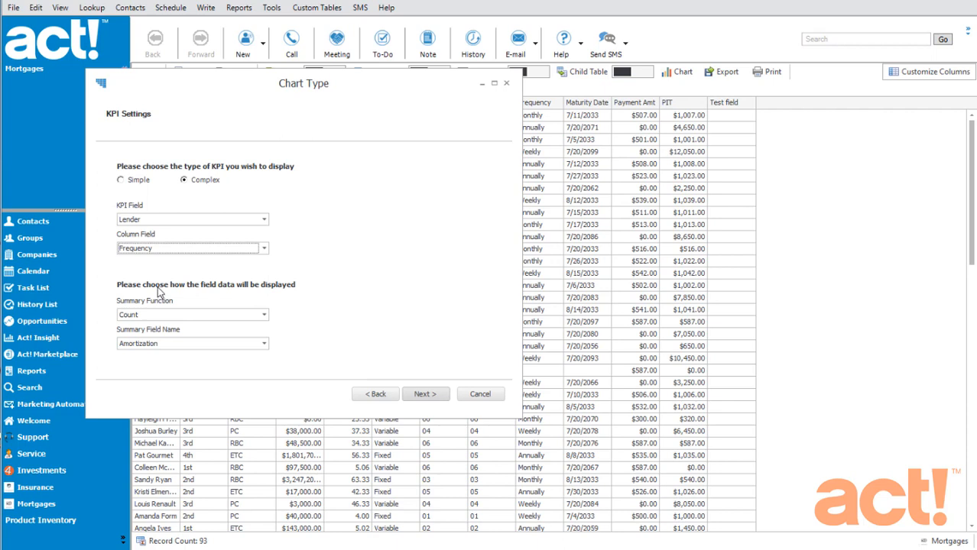
Step: Summarize the complex KPI report by the Average of Payment Amt and generate it
{"action": "left_click", "coordinate": [151, 315]}
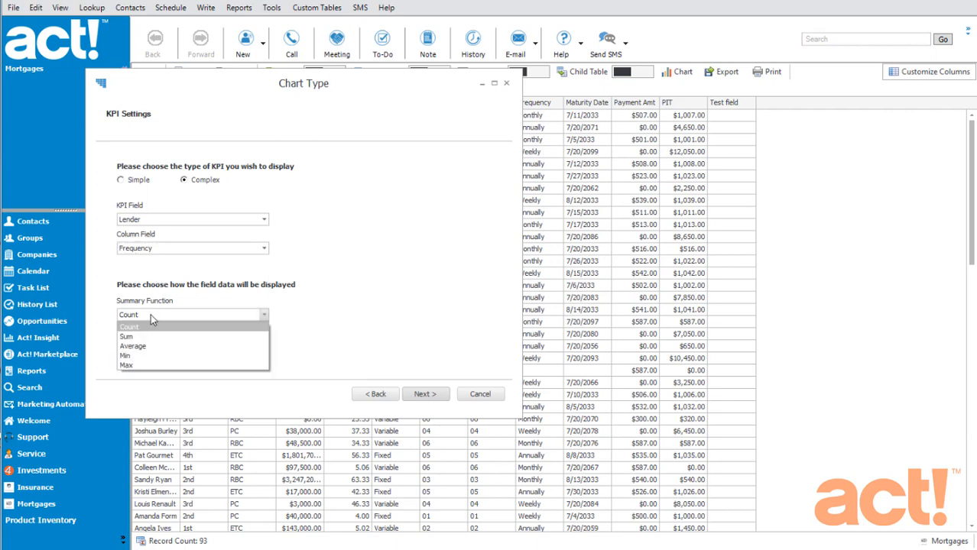
{"action": "left_click", "coordinate": [151, 346]}
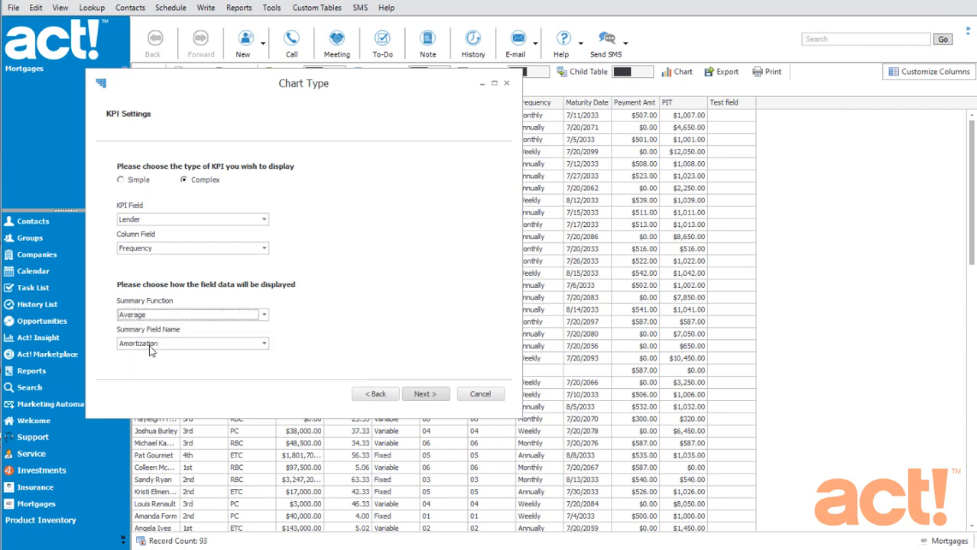
{"action": "left_click", "coordinate": [150, 346]}
{"action": "scroll", "coordinate": [173, 382], "scroll_direction": "down", "scroll_amount": 2}
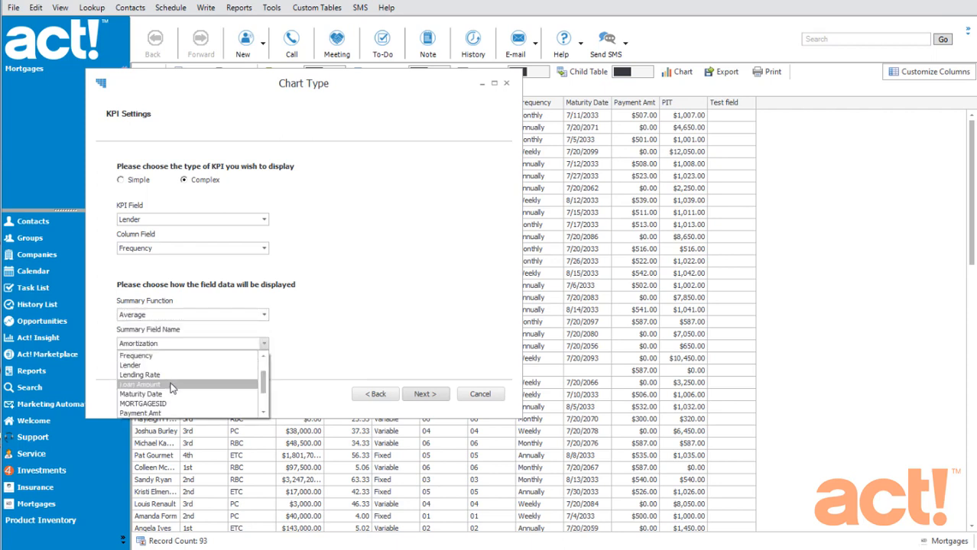
{"action": "scroll", "coordinate": [171, 387], "scroll_direction": "down", "scroll_amount": 1}
{"action": "left_click", "coordinate": [171, 386]}
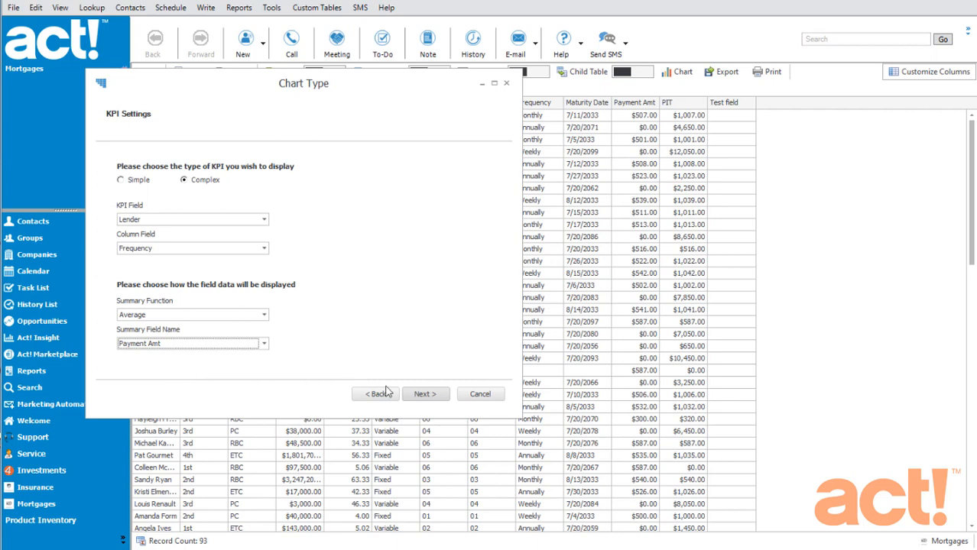
{"action": "left_click", "coordinate": [414, 394]}
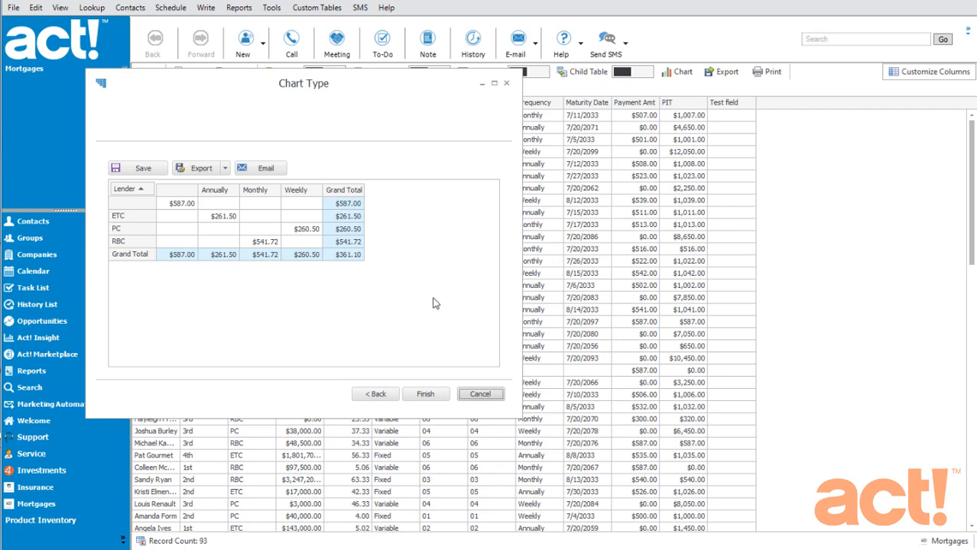